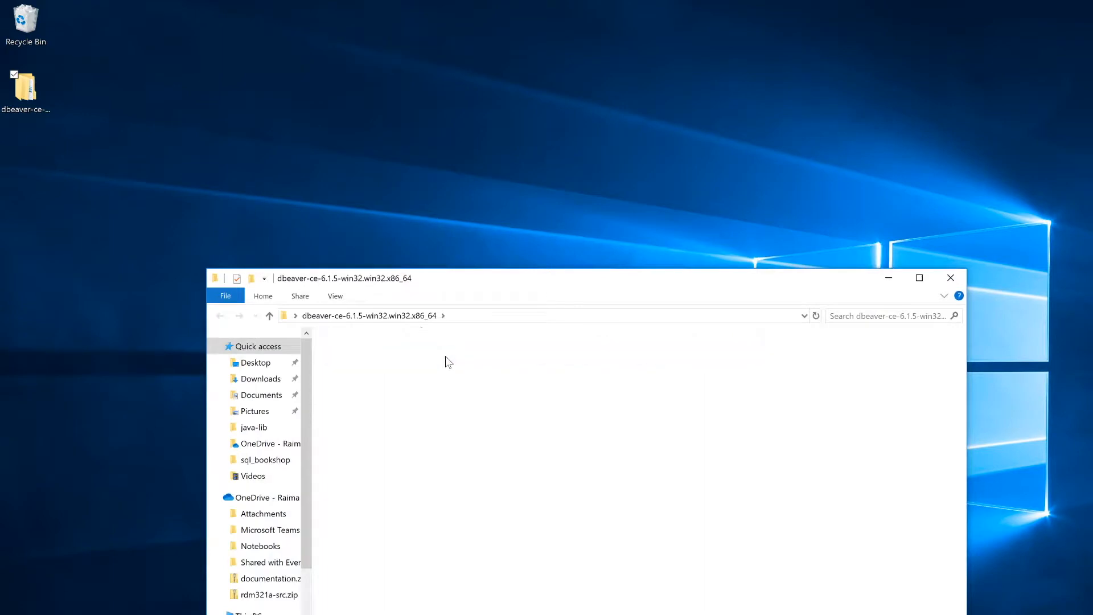
# Launch DBeaver from its extracted folder and dismiss the initial database connection wizard.
pyautogui.doubleClick(407, 447)
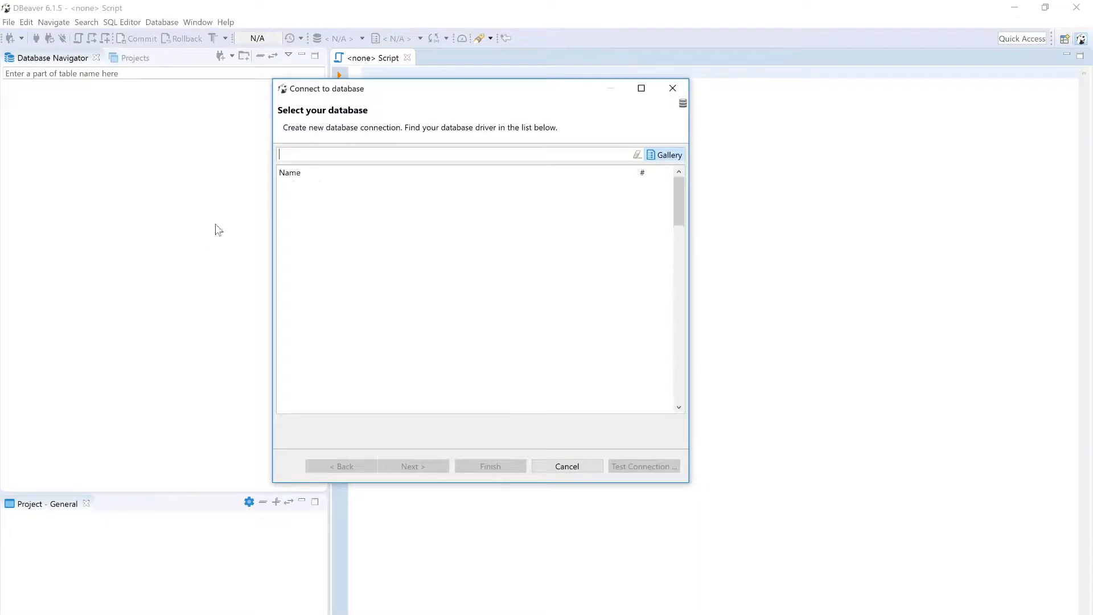
pyautogui.click(565, 466)
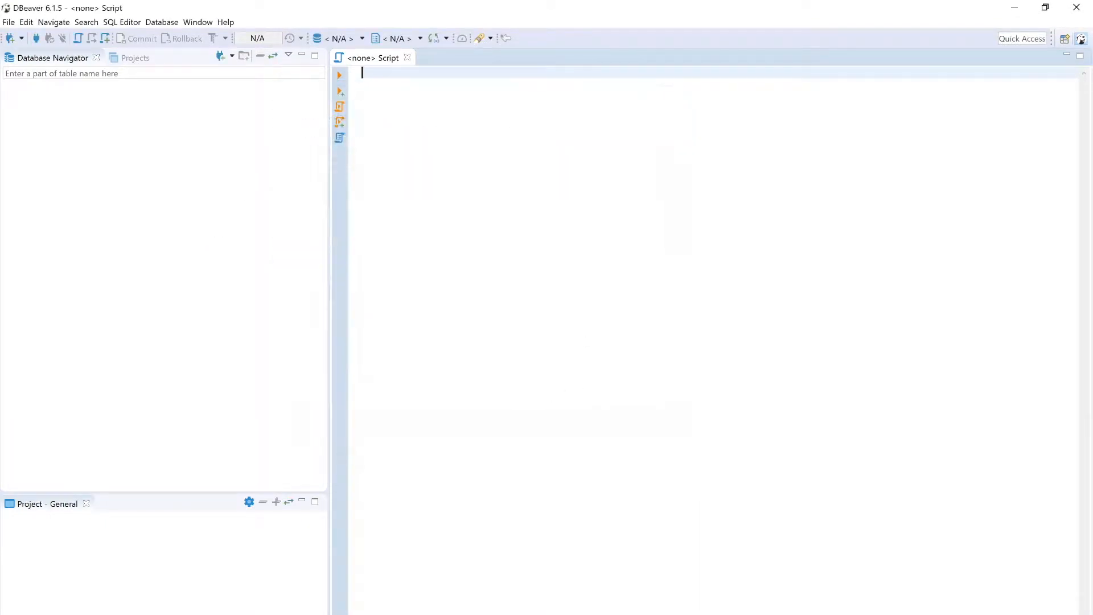
# Start a new driver in the Driver Manager and name it RDM.
pyautogui.click(163, 23)
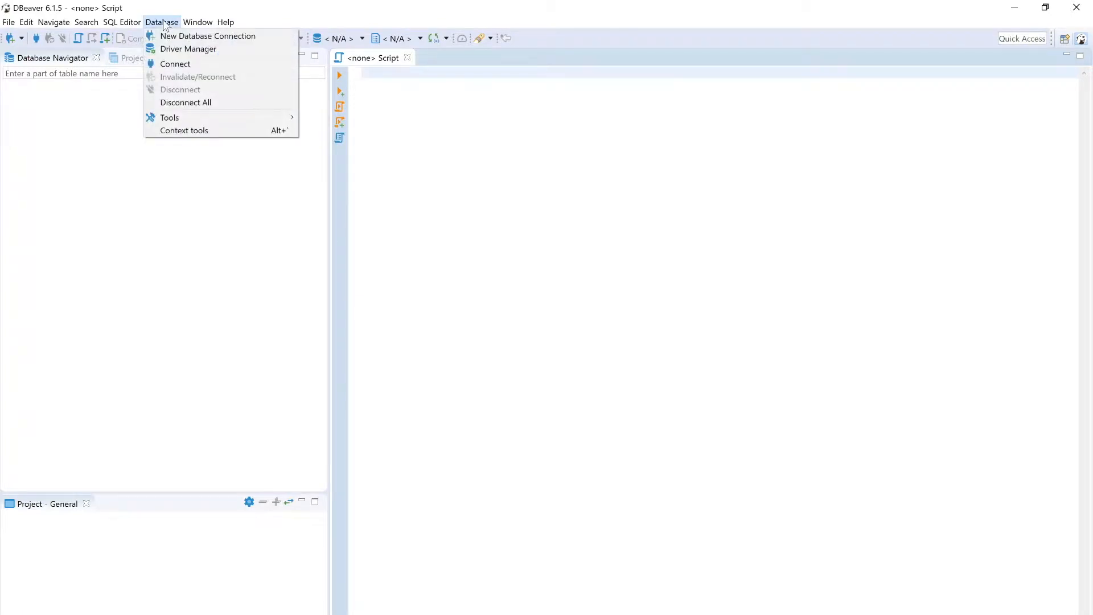
pyautogui.click(171, 50)
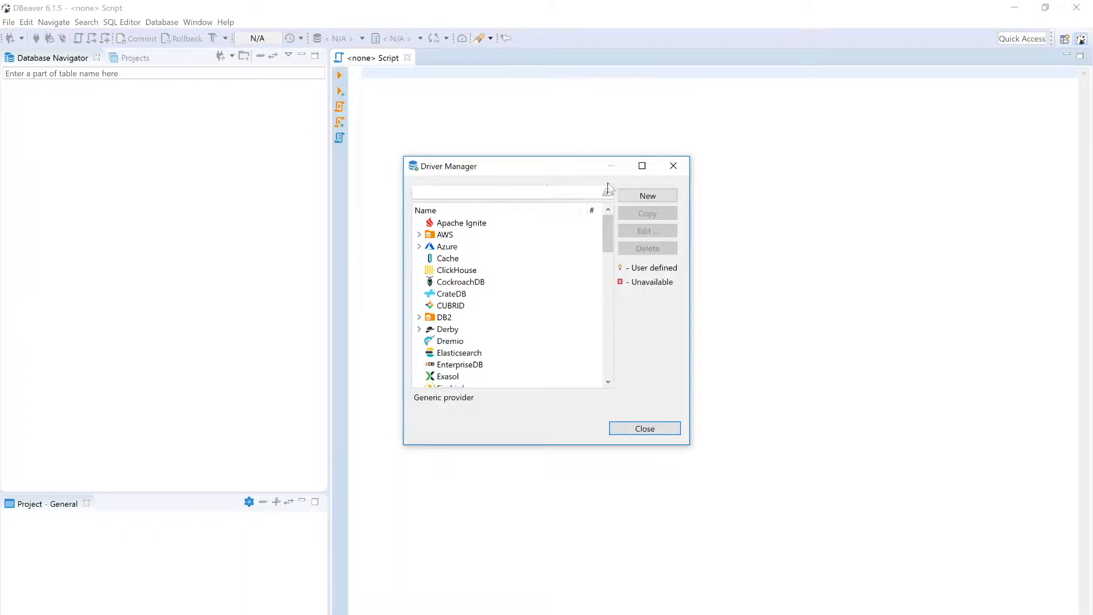
pyautogui.click(645, 196)
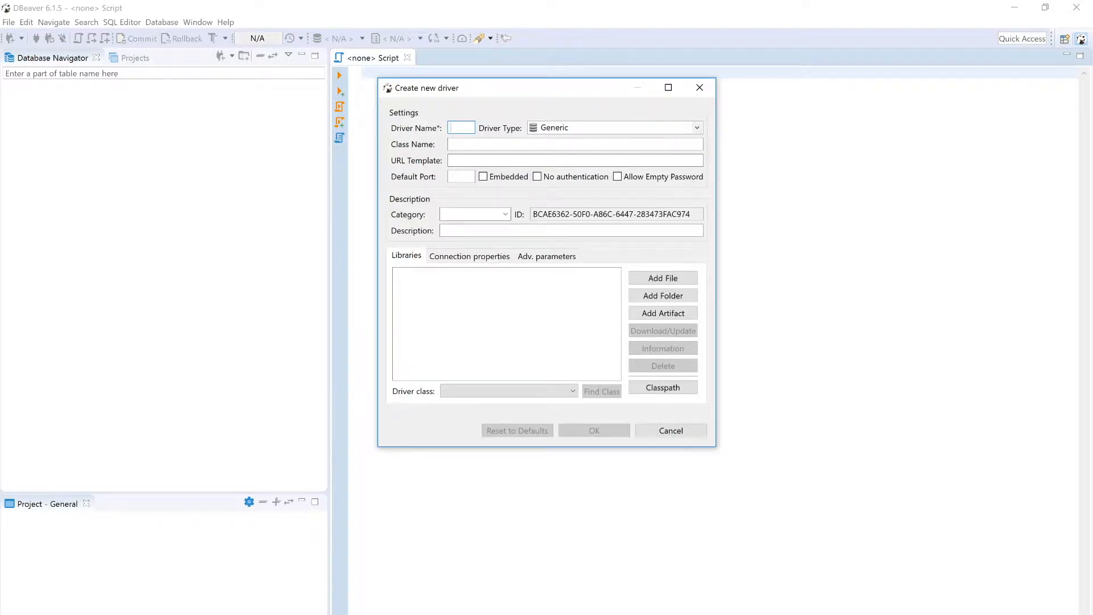
pyautogui.write('RDM')
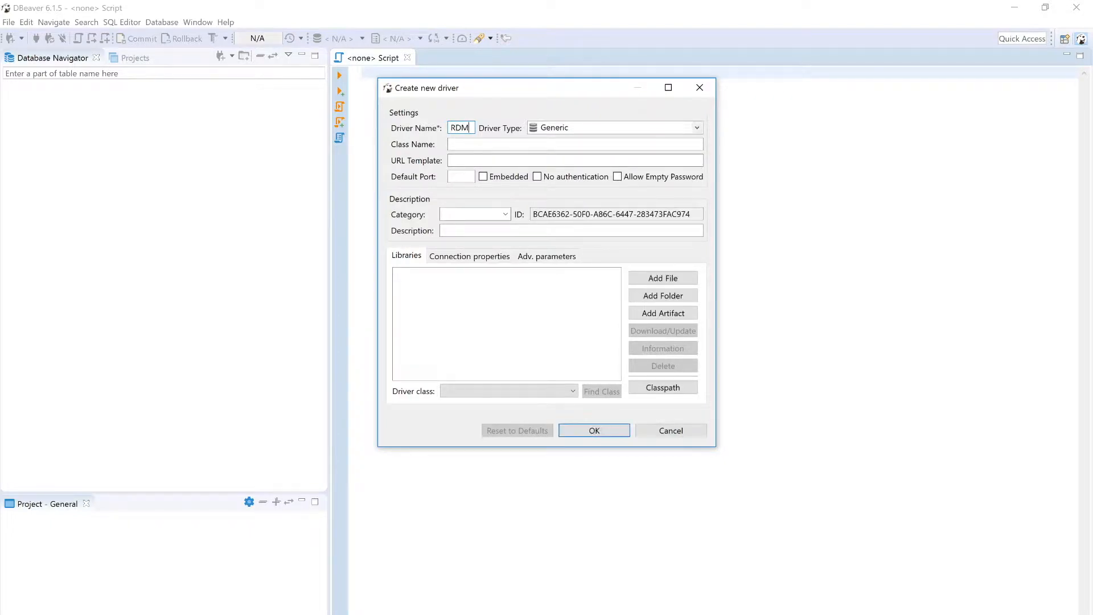
# Add the library file rdmjdbcJDK8-14.jar from C:\Raima\RDM\14.1\java-lib to the RDM driver.
pyautogui.click(662, 279)
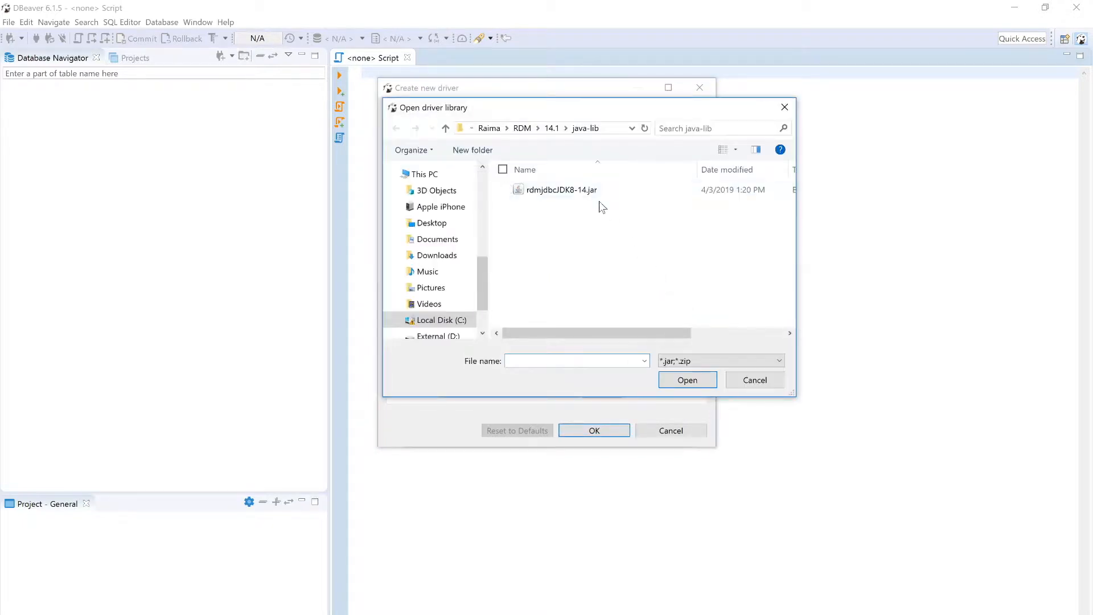
pyautogui.click(599, 193)
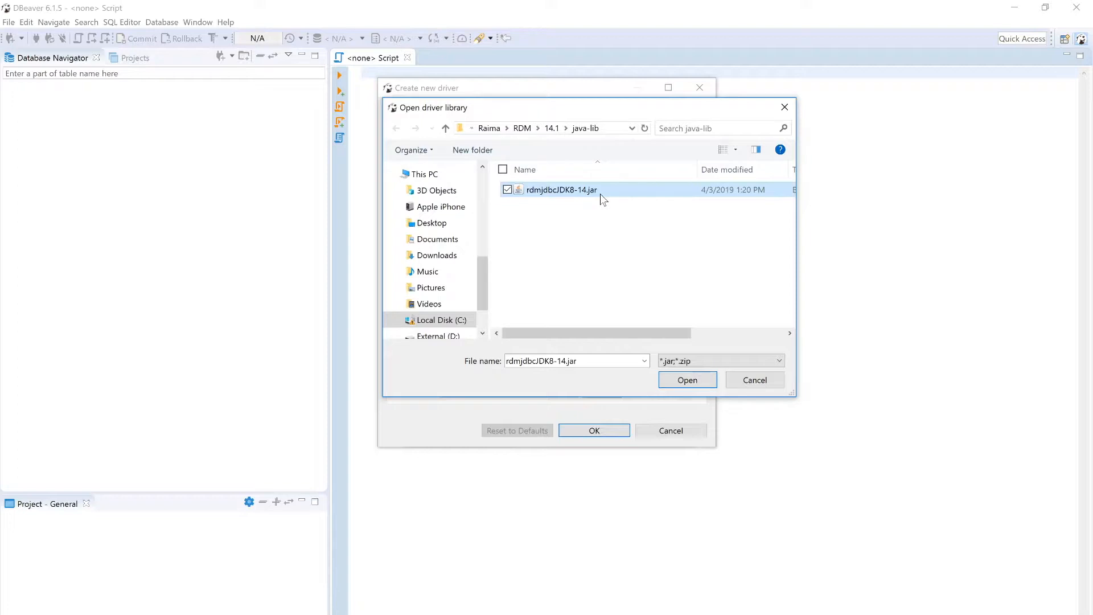
pyautogui.click(605, 130)
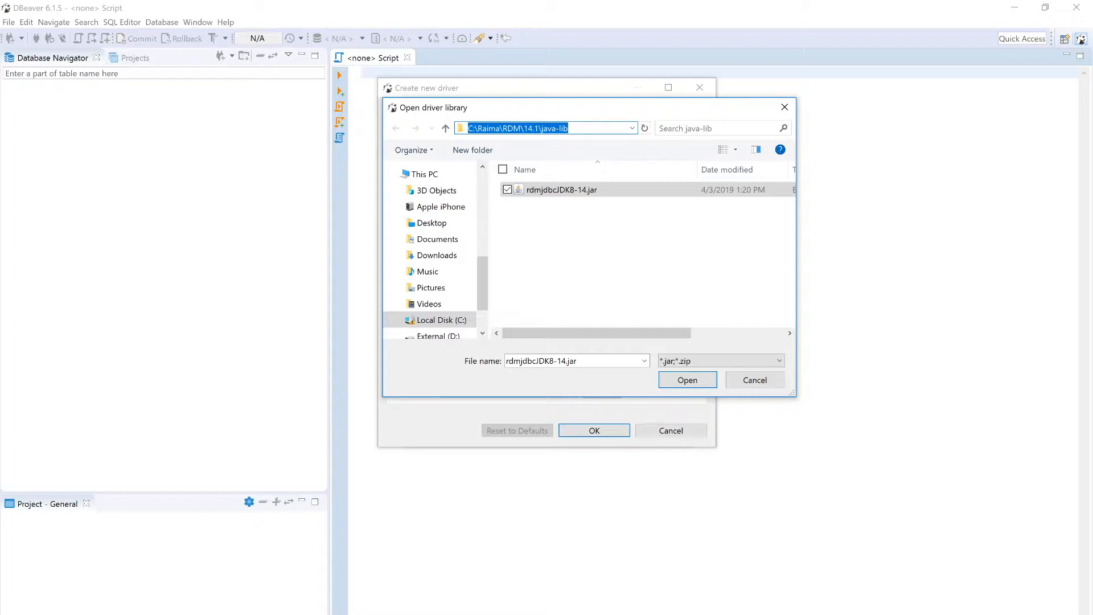
pyautogui.click(592, 191)
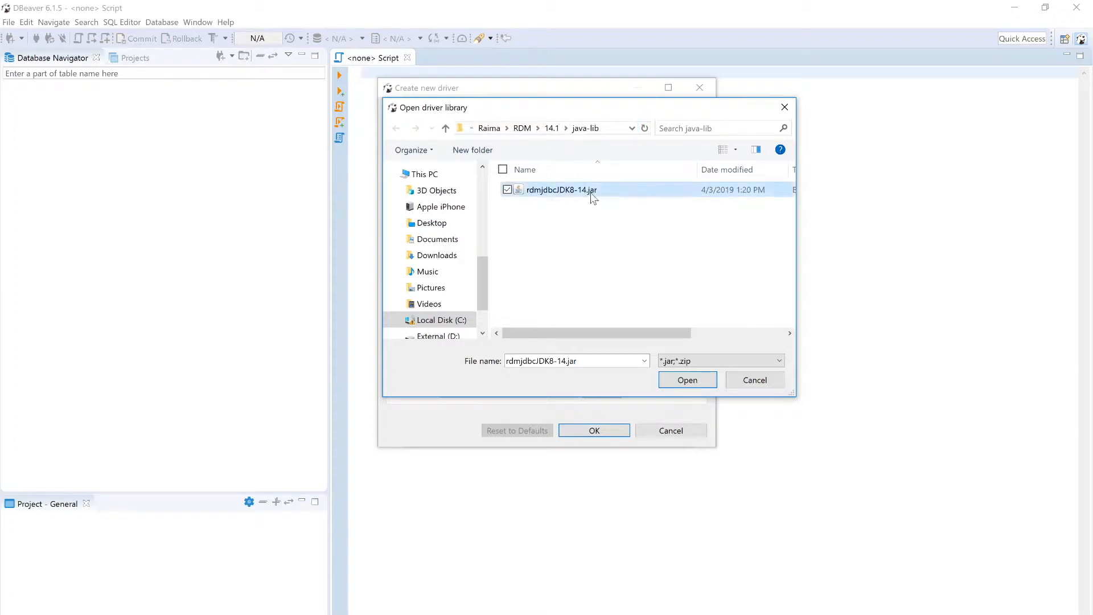
pyautogui.click(670, 384)
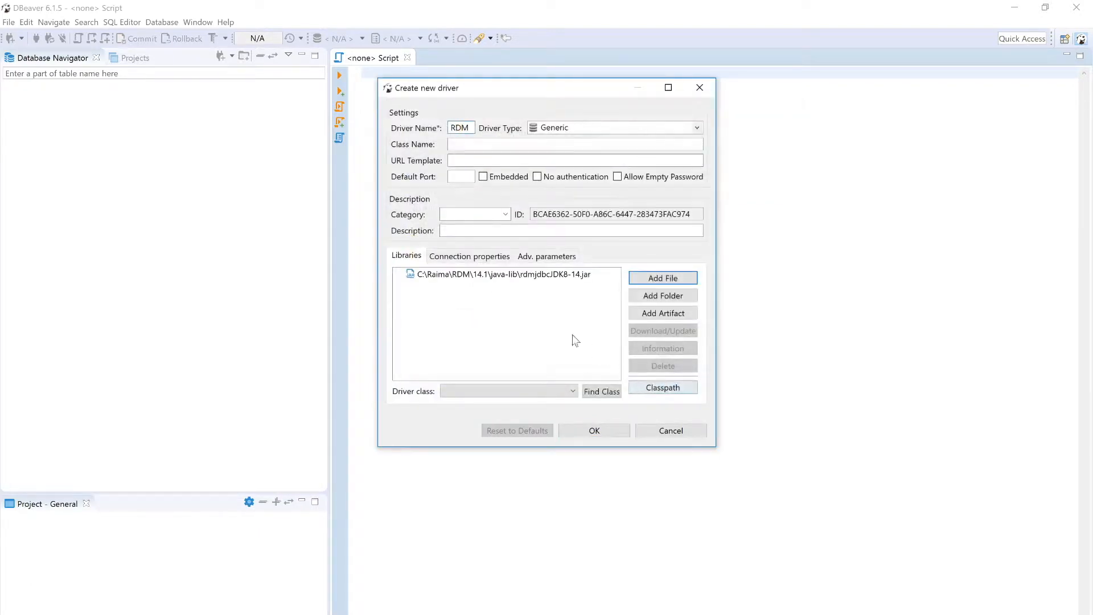
# Find the library's driver class, choose com.raima.rdm.jdbc.RDMDriver, and save the driver, closing the Driver Manager.
pyautogui.click(549, 278)
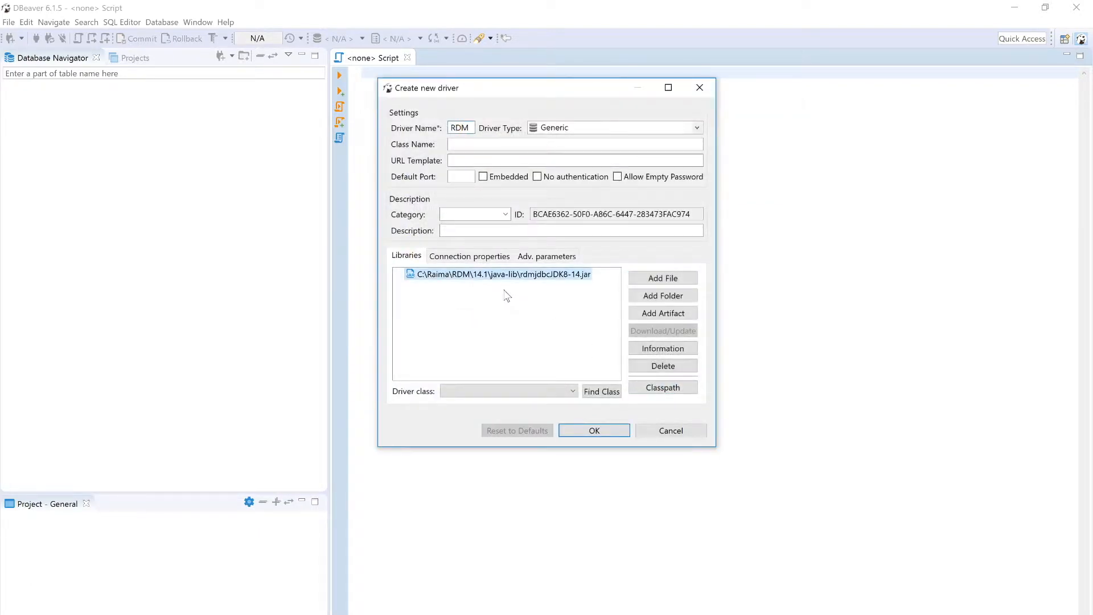
pyautogui.click(597, 391)
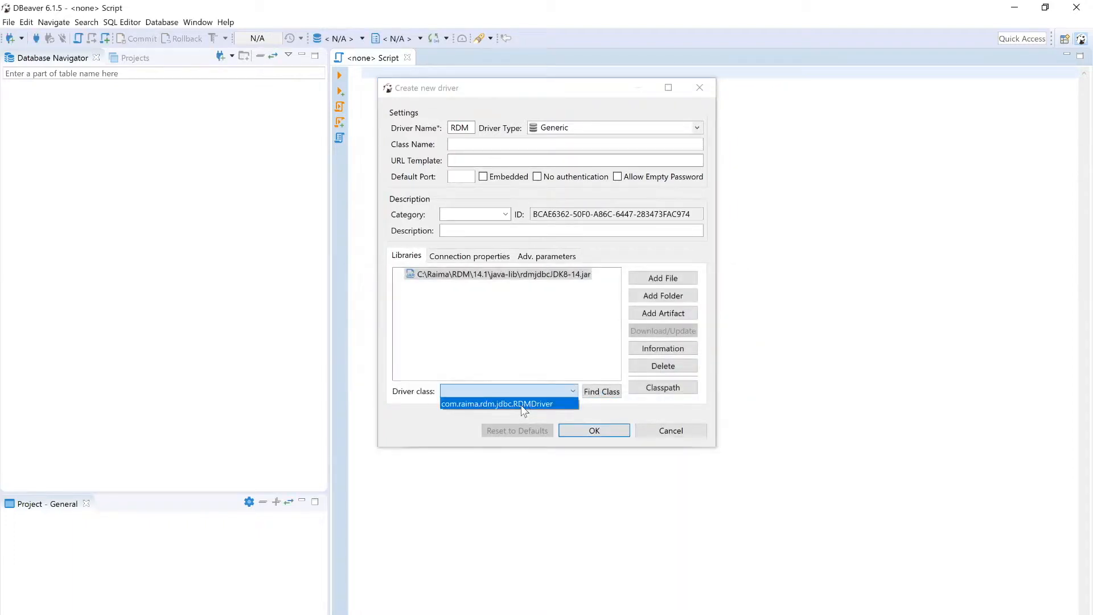
pyautogui.click(522, 404)
pyautogui.click(594, 430)
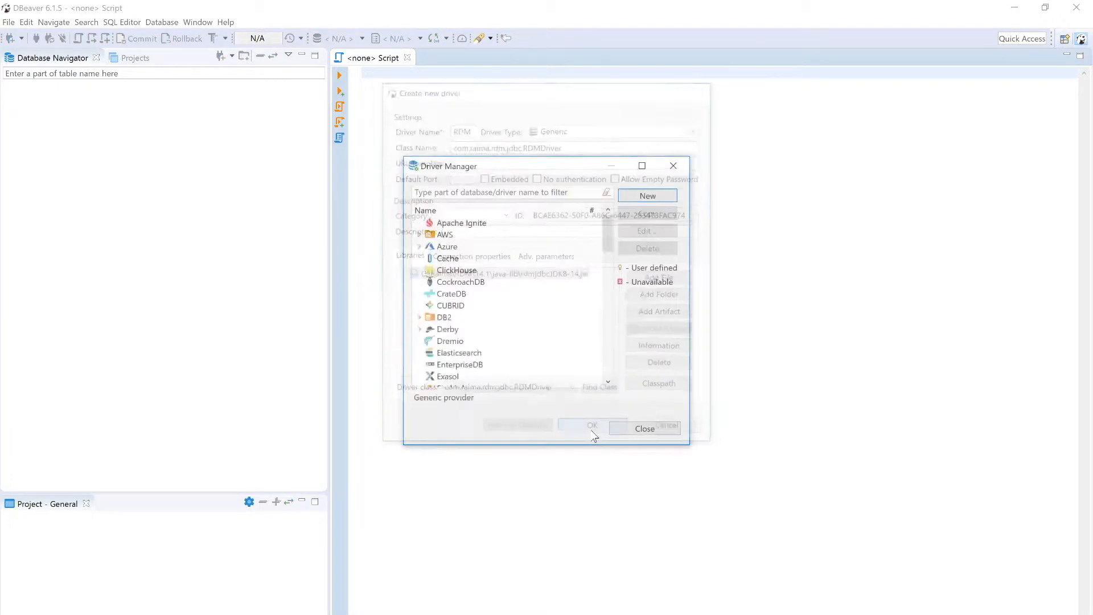
pyautogui.scroll(-1, 458, 333)
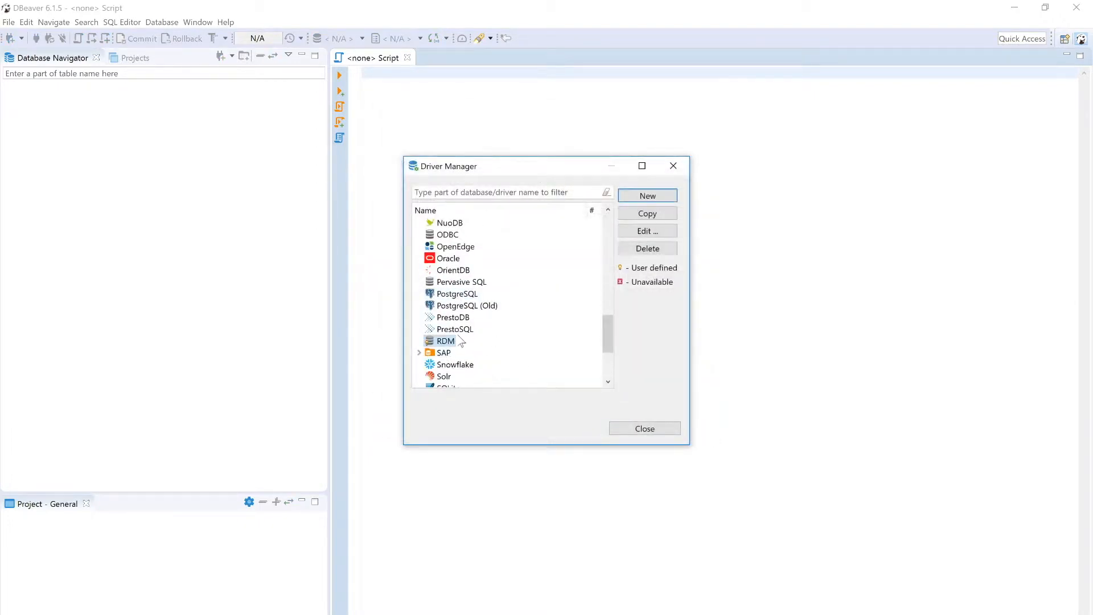
pyautogui.click(635, 431)
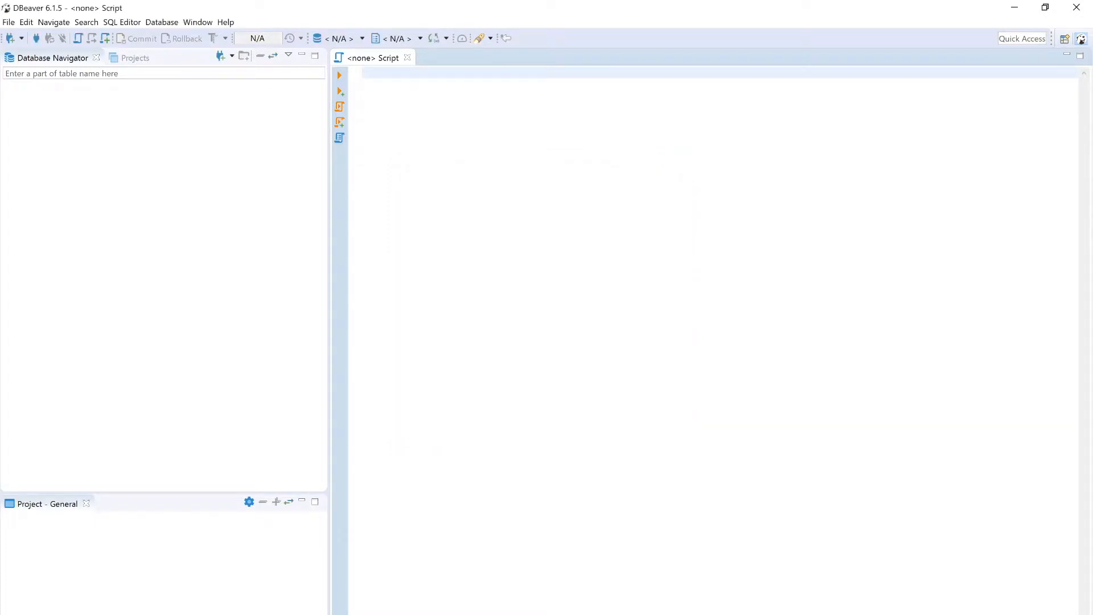
# Create a new database connection with the RDM driver and enter jdbc:raima:rdm://local/ as the JDBC URL.
pyautogui.click(164, 22)
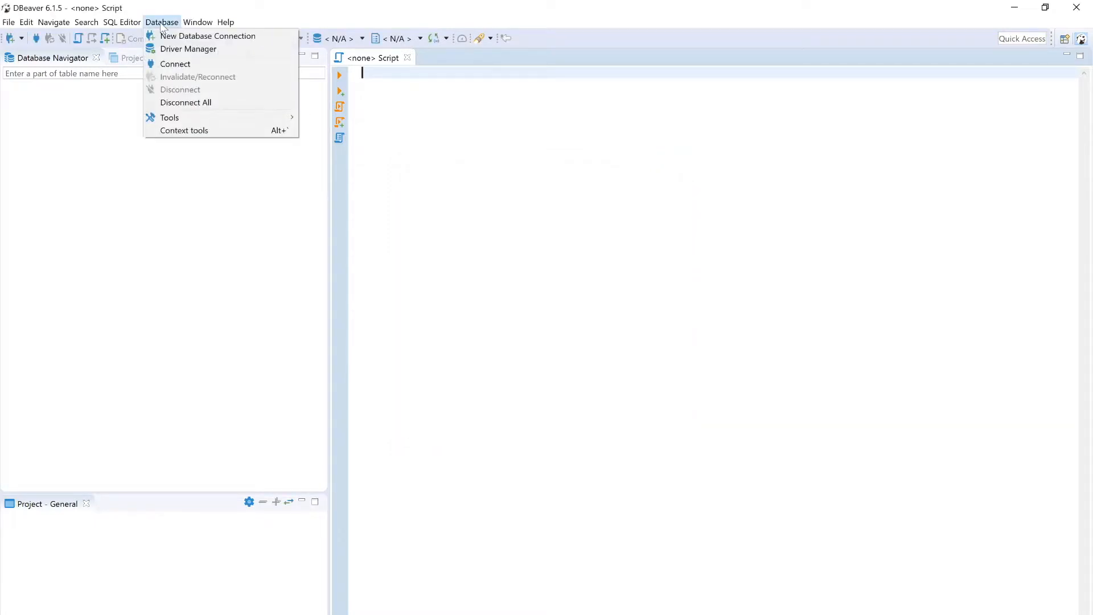
pyautogui.click(165, 35)
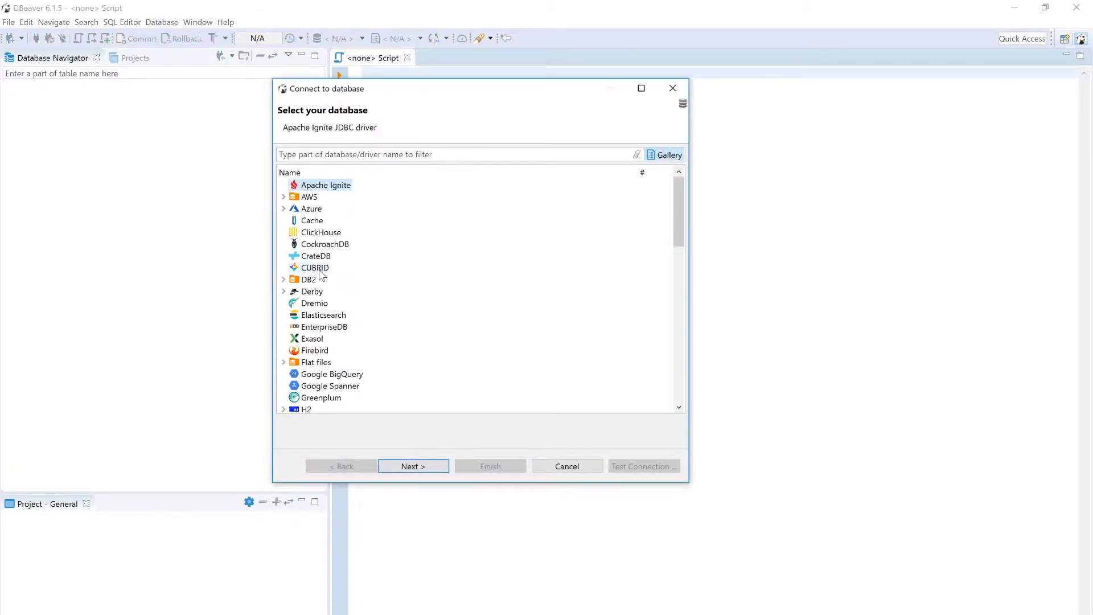
pyautogui.scroll(-12, 321, 274)
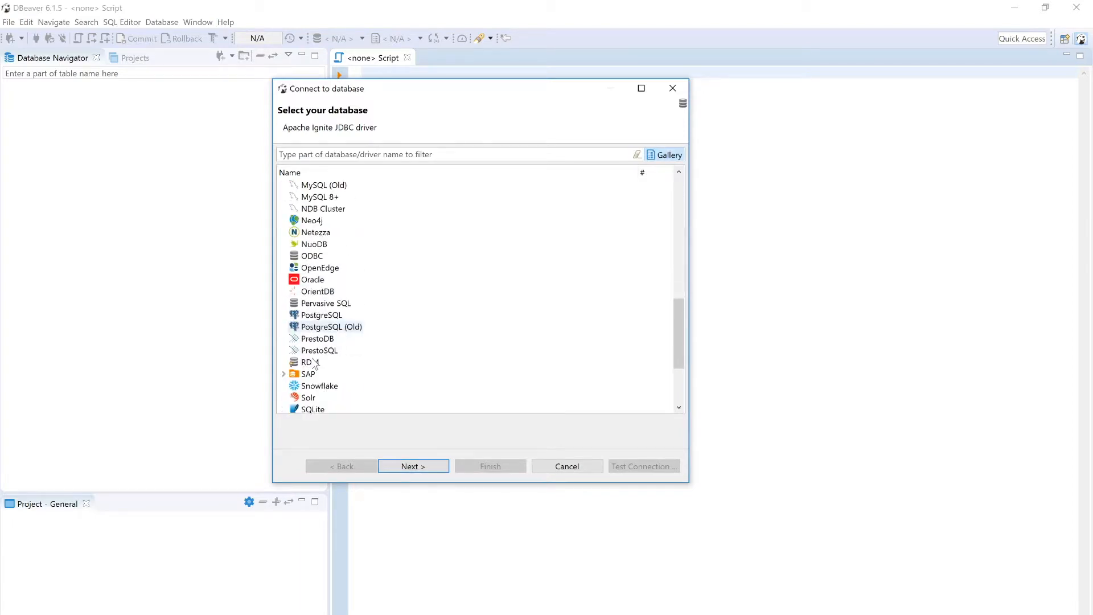
pyautogui.scroll(-2, 314, 363)
pyautogui.click(310, 291)
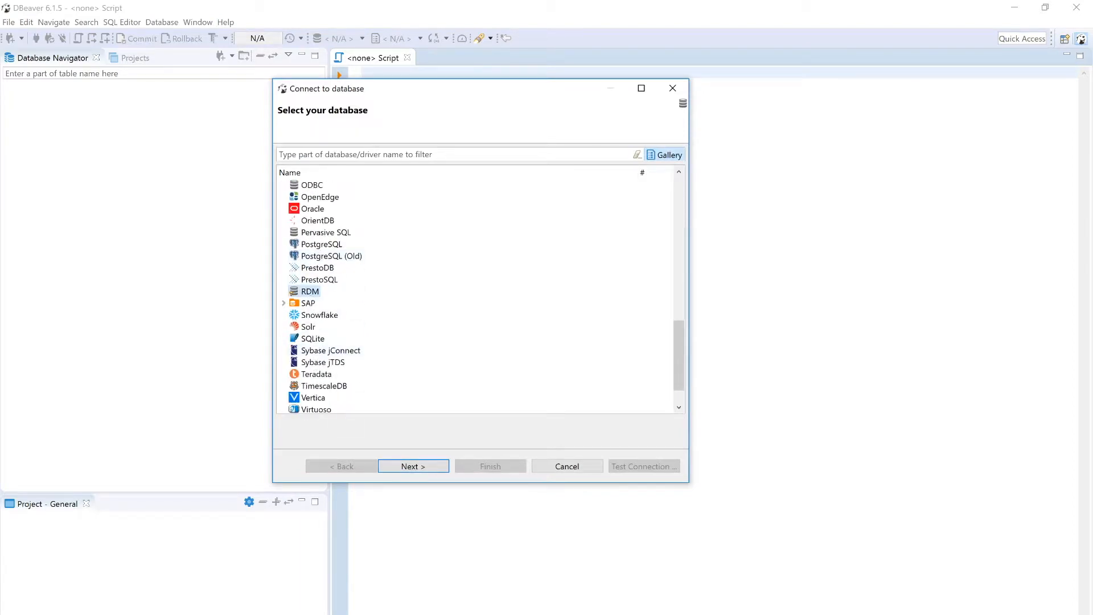
pyautogui.click(431, 463)
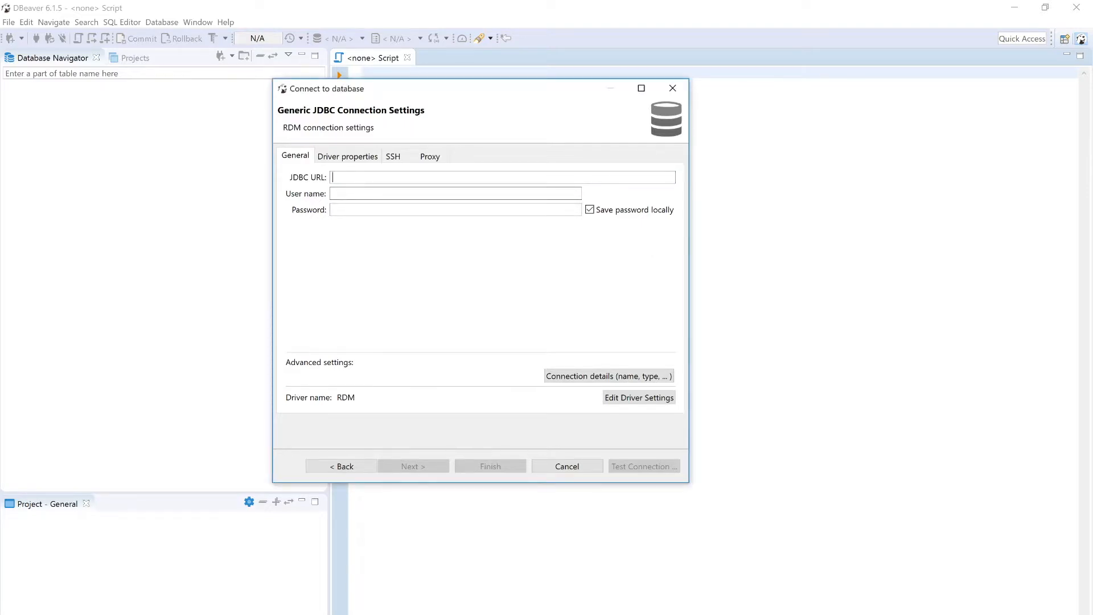
pyautogui.write('jdbc:raima:rdm://local/')
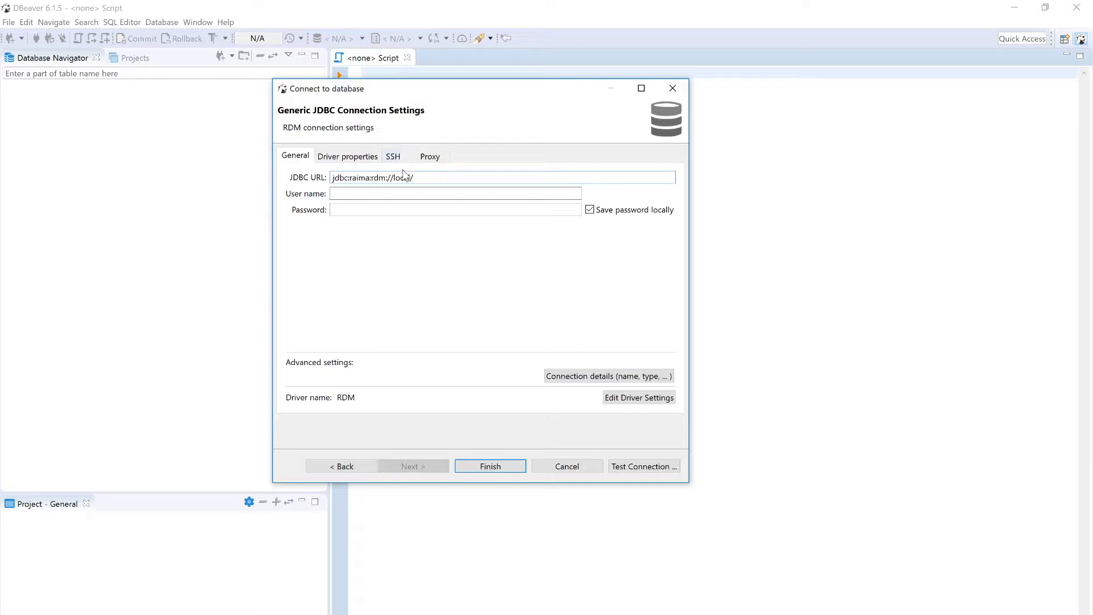
# Switch to File Explorer and examine the sql_bookshop example folder, its path under C:\Raima\RDM\14.1\GettingStarted\examples and the bookshop.sql file.
pyautogui.hotkey('alt', 'Tab')
pyautogui.hotkey('alt', 'Tab')
pyautogui.rightClick(414, 614)
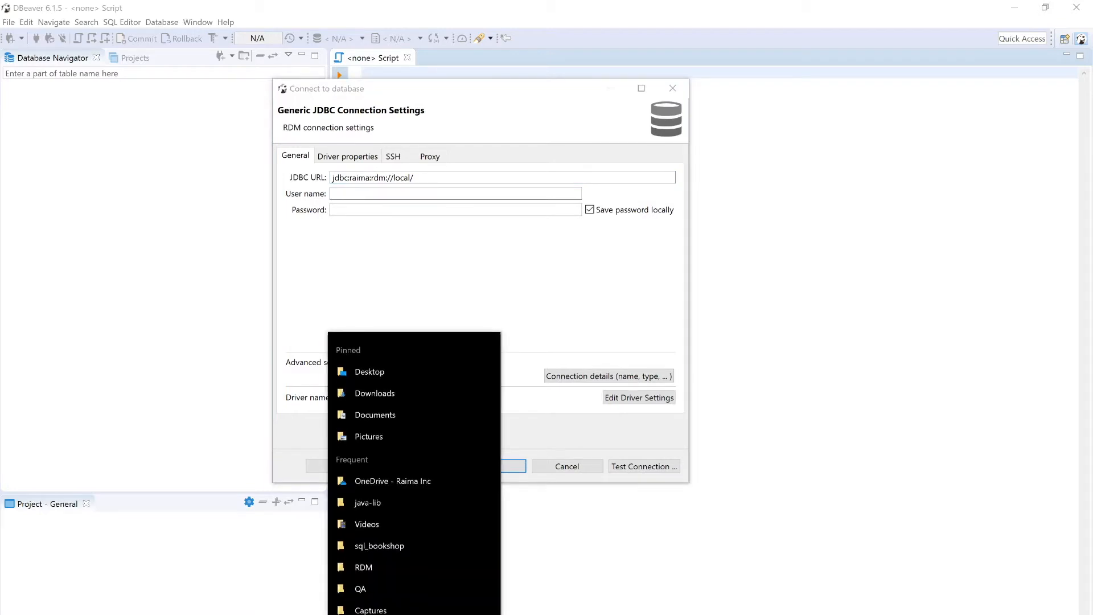
pyautogui.click(415, 614)
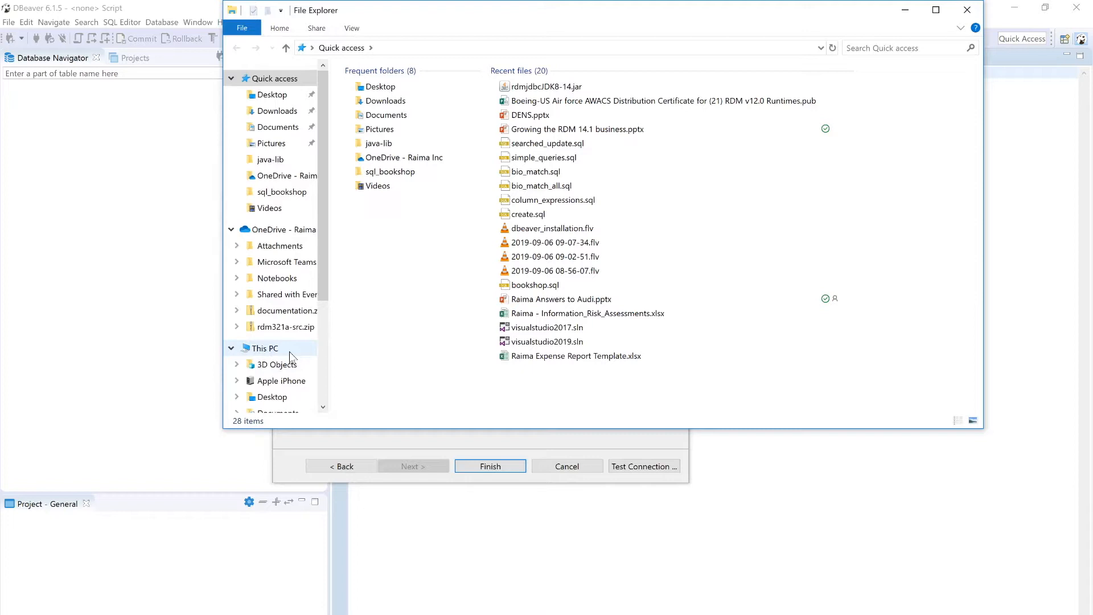
pyautogui.click(281, 191)
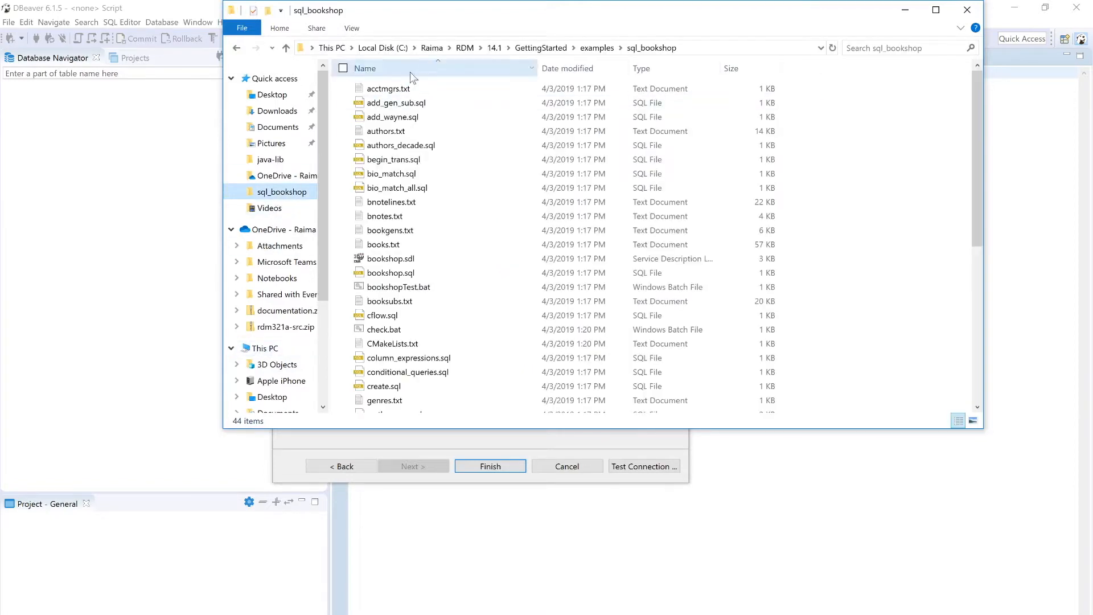
pyautogui.click(732, 48)
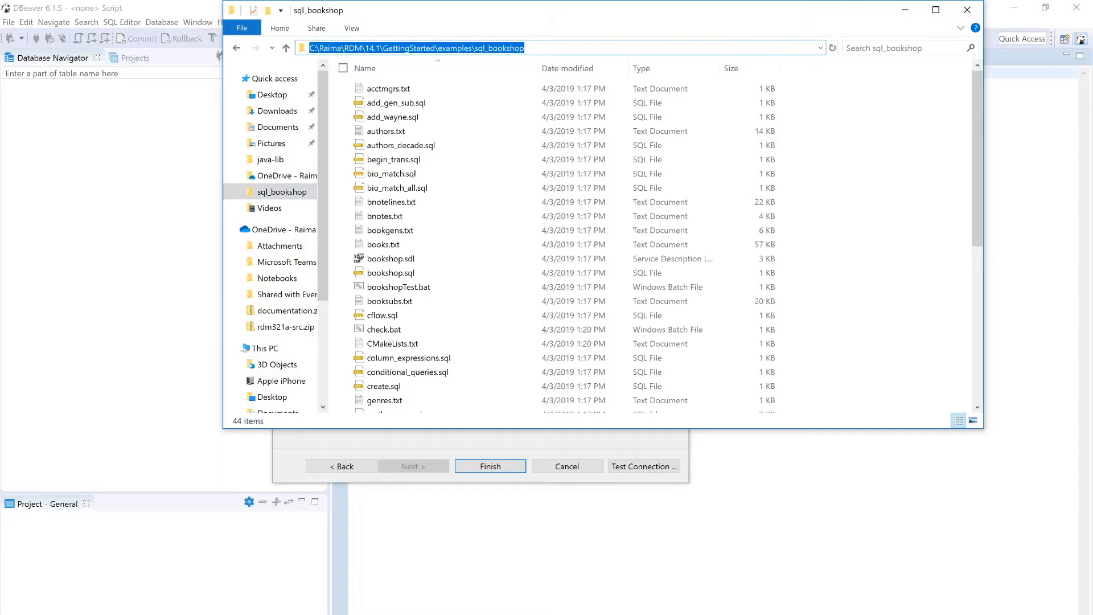
pyautogui.click(405, 48)
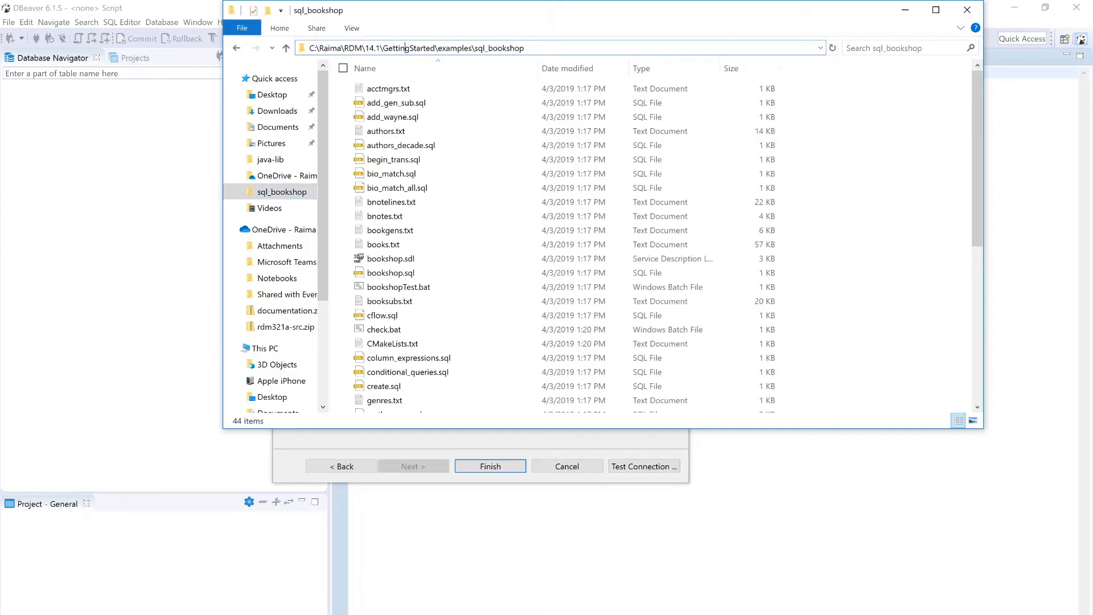
pyautogui.doubleClick(453, 48)
pyautogui.doubleClick(505, 48)
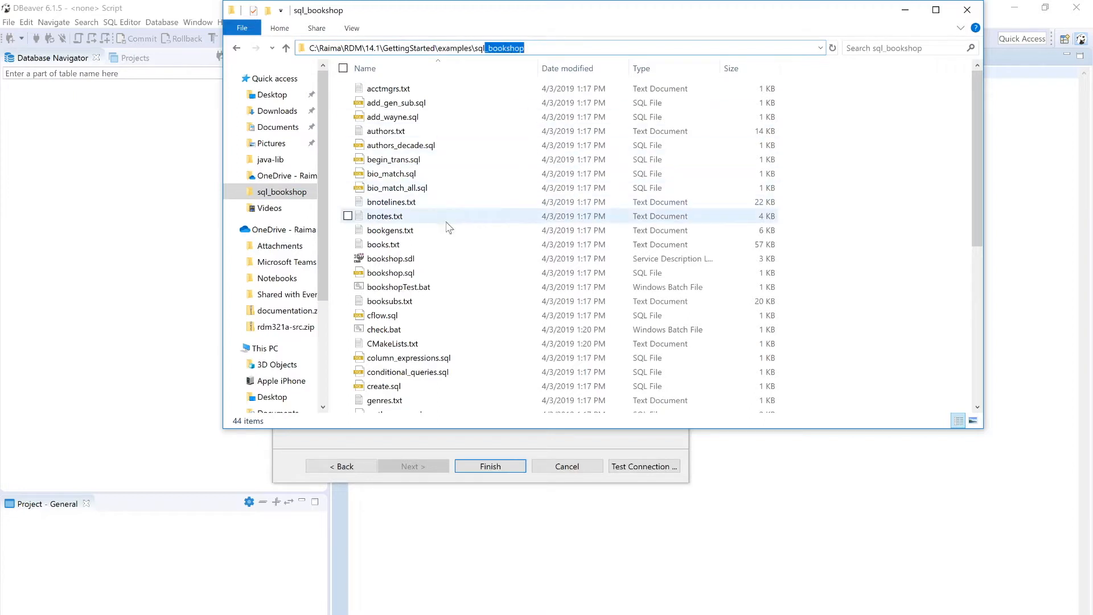
pyautogui.click(445, 279)
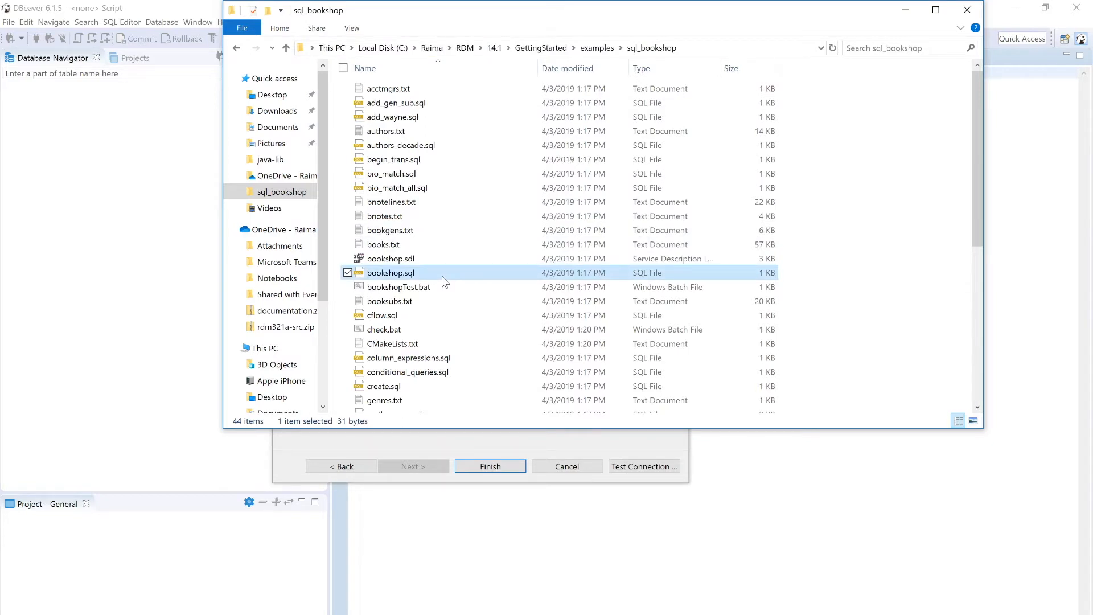
pyautogui.scroll(-1, 445, 281)
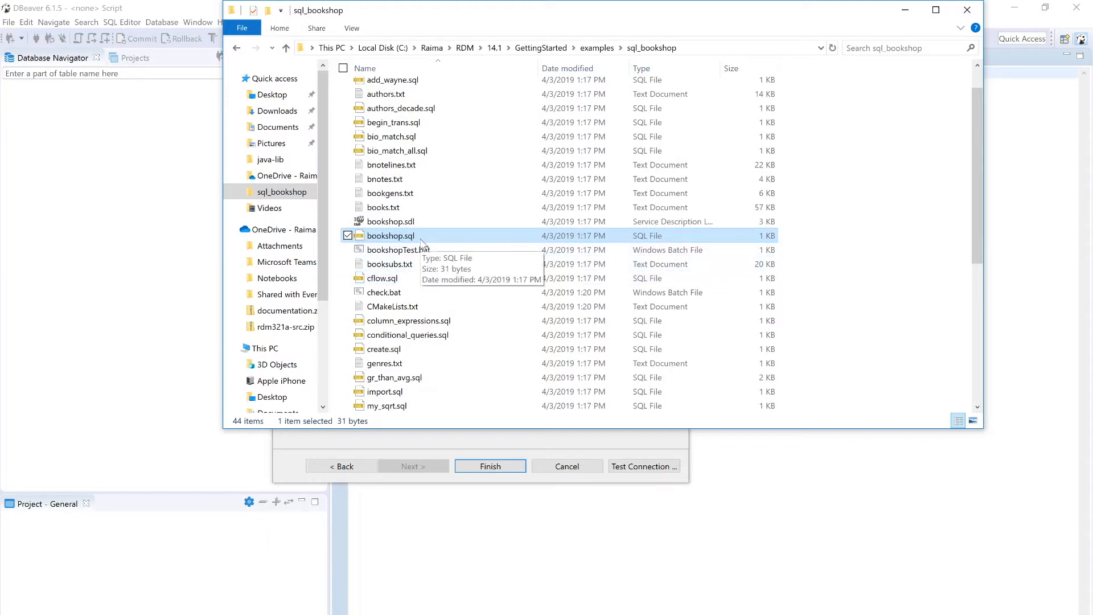
# Return to the DBeaver connection settings and append the database name bookshop to the JDBC URL.
pyautogui.click(516, 435)
pyautogui.write('bookshop')
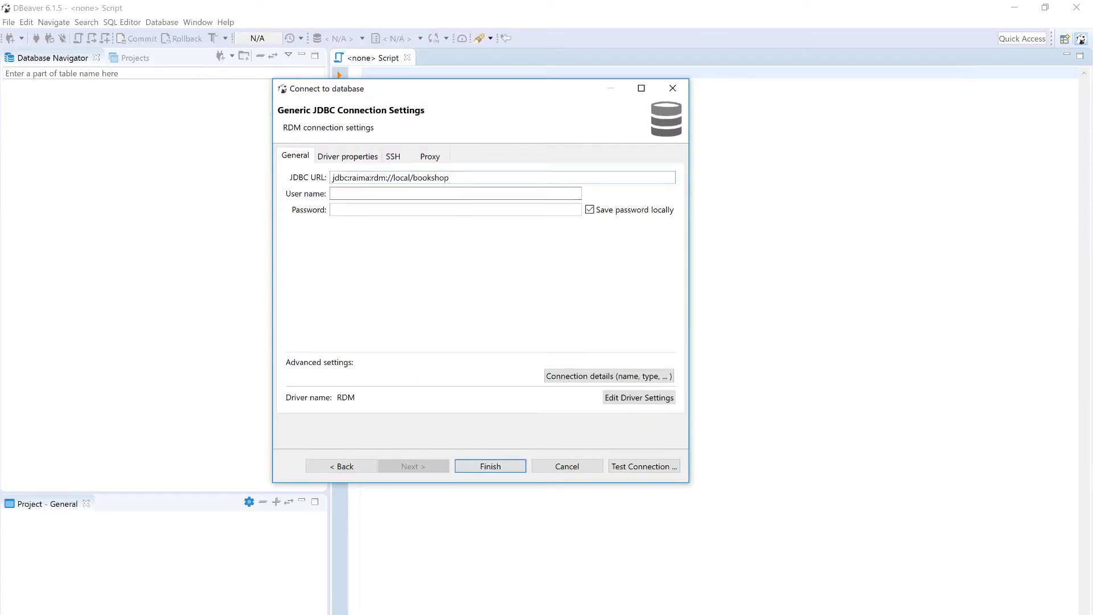
# Open the connection's document root driver property, then switch to File Explorer and copy the database folder path C:\Raima\RDM\14.1\database, which holds BOOKSHOP.rdm.
pyautogui.click(357, 155)
pyautogui.click(457, 244)
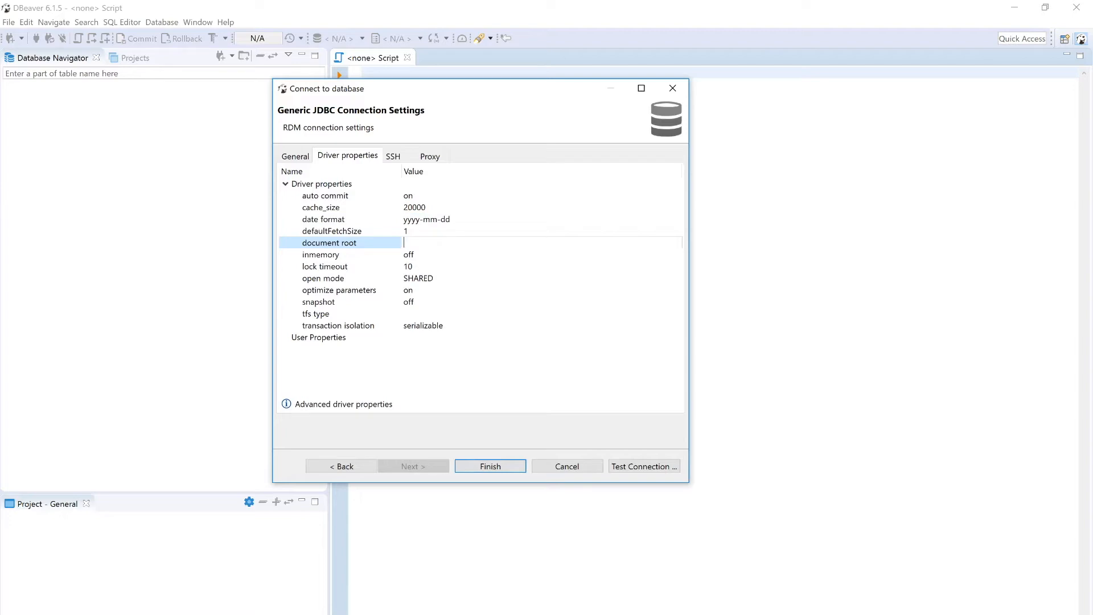
pyautogui.click(490, 605)
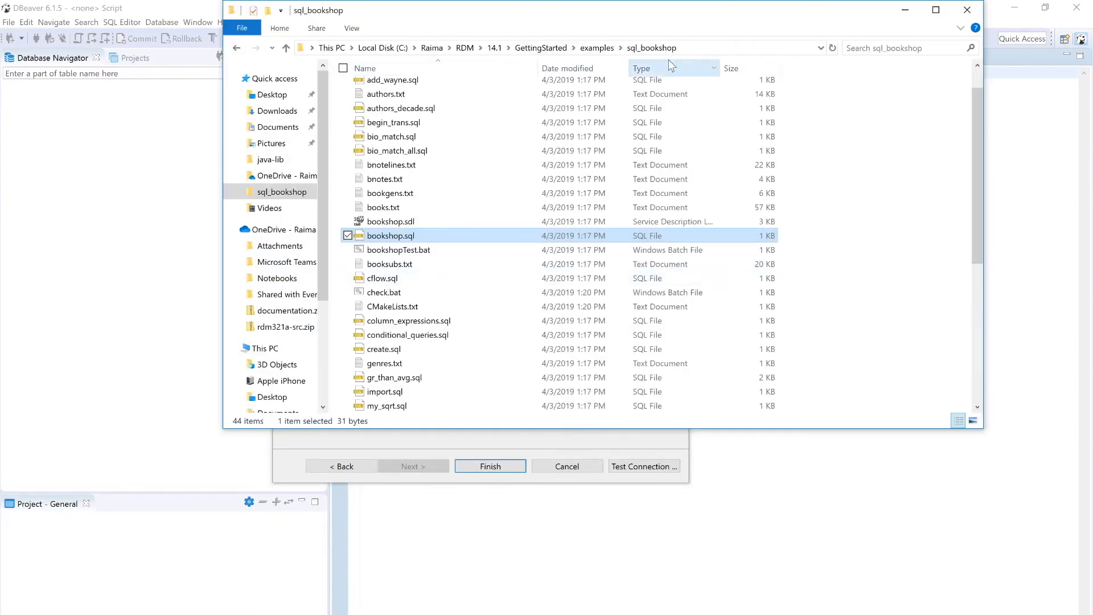
pyautogui.click(495, 49)
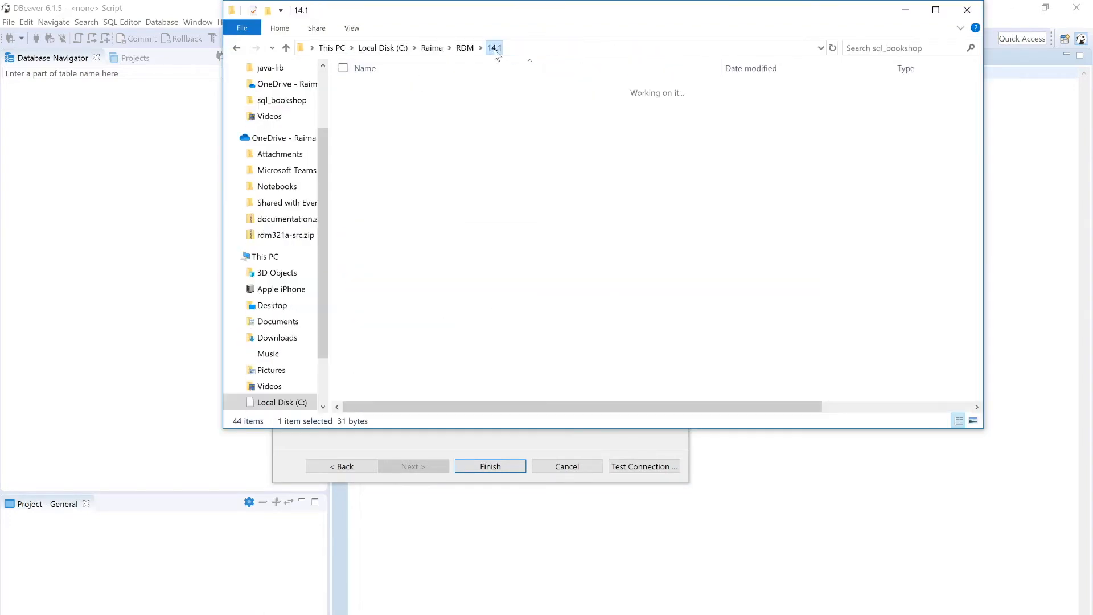
pyautogui.doubleClick(431, 117)
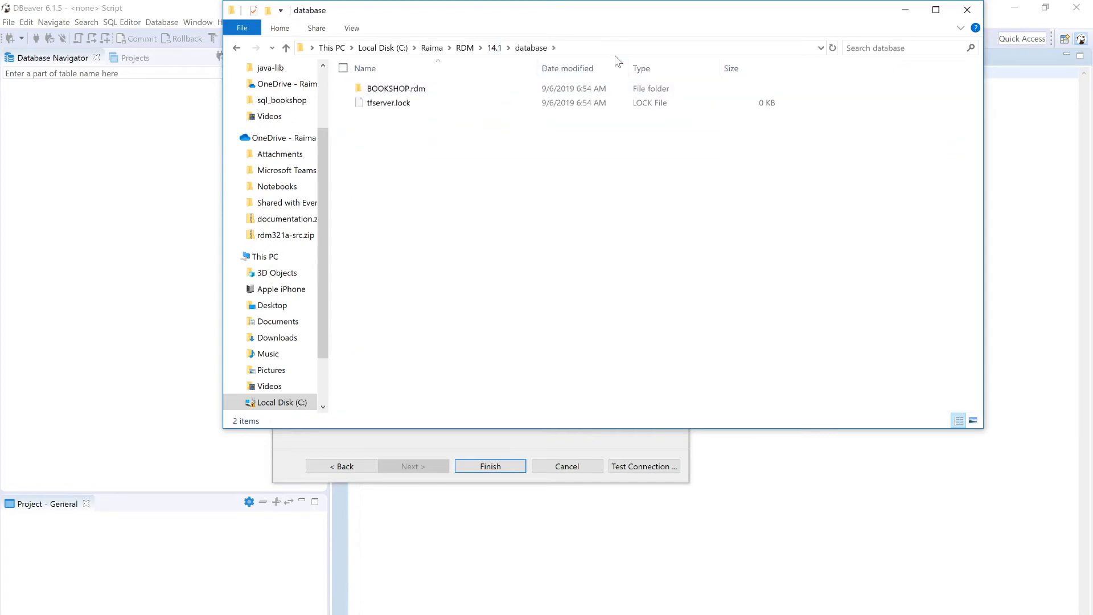
pyautogui.click(617, 48)
pyautogui.hotkey('ctrl', 'c')
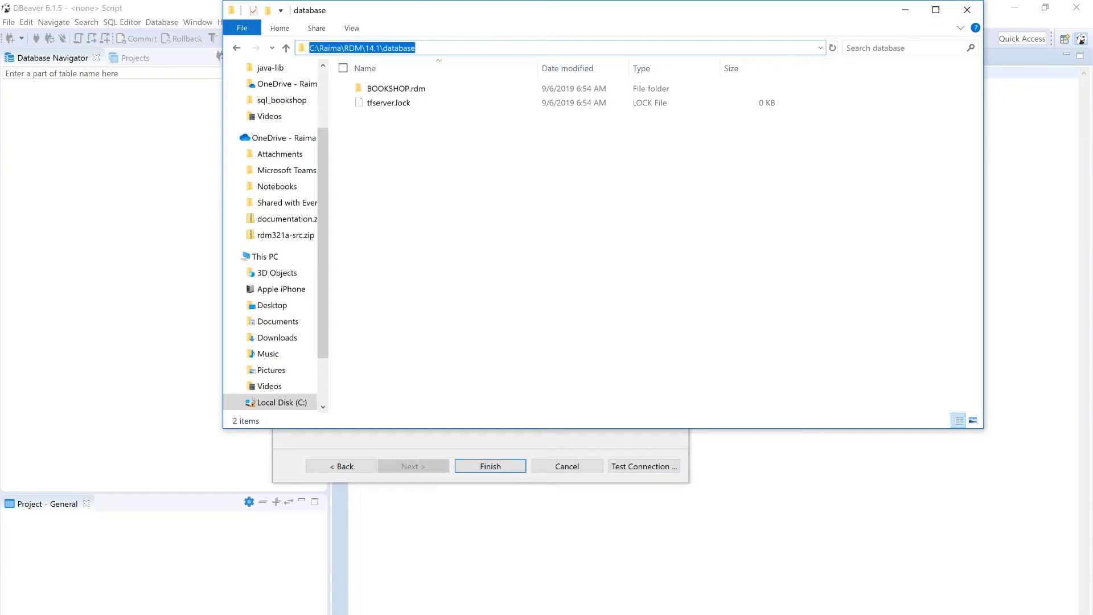
pyautogui.click(422, 90)
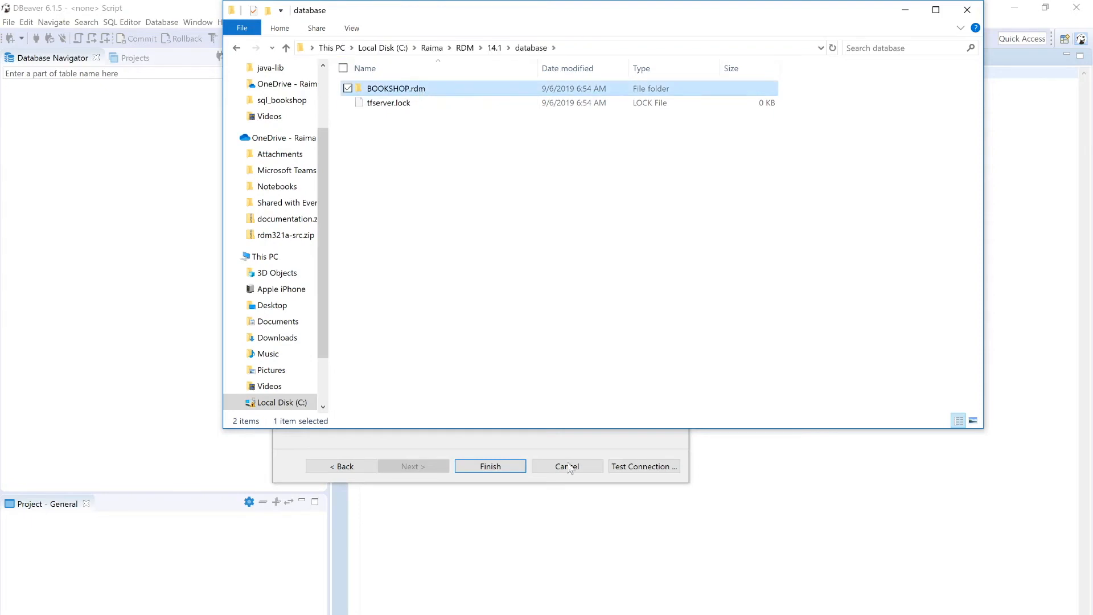
# Return to DBeaver, set the document root driver property to C:\Raima\RDM\14.1\database and finish creating the connection.
pyautogui.click(436, 451)
pyautogui.click(432, 244)
pyautogui.hotkey('ctrl', 'v')
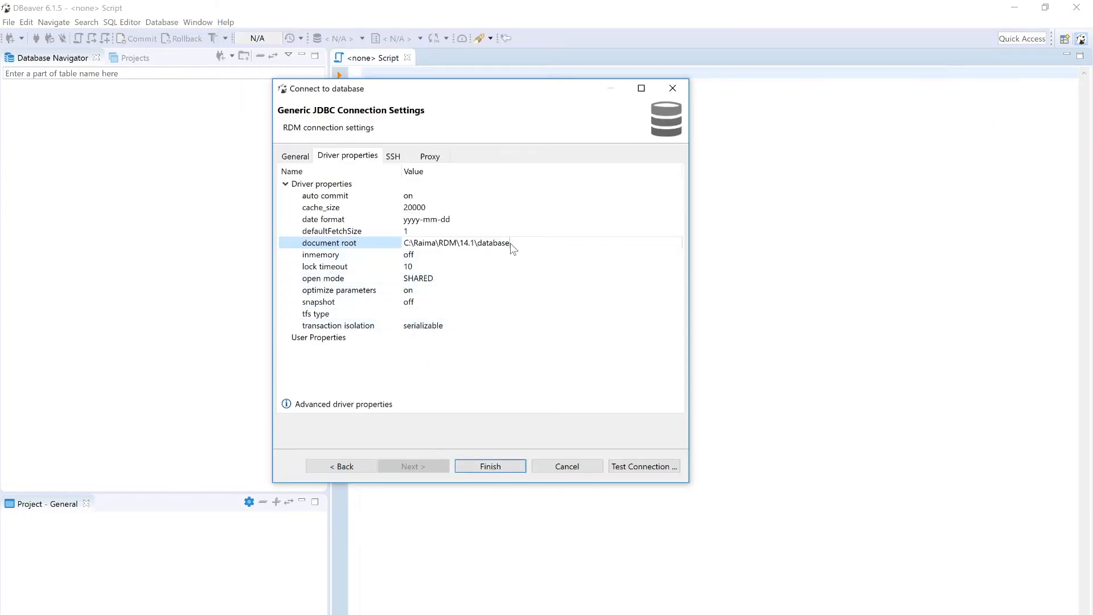
pyautogui.click(493, 470)
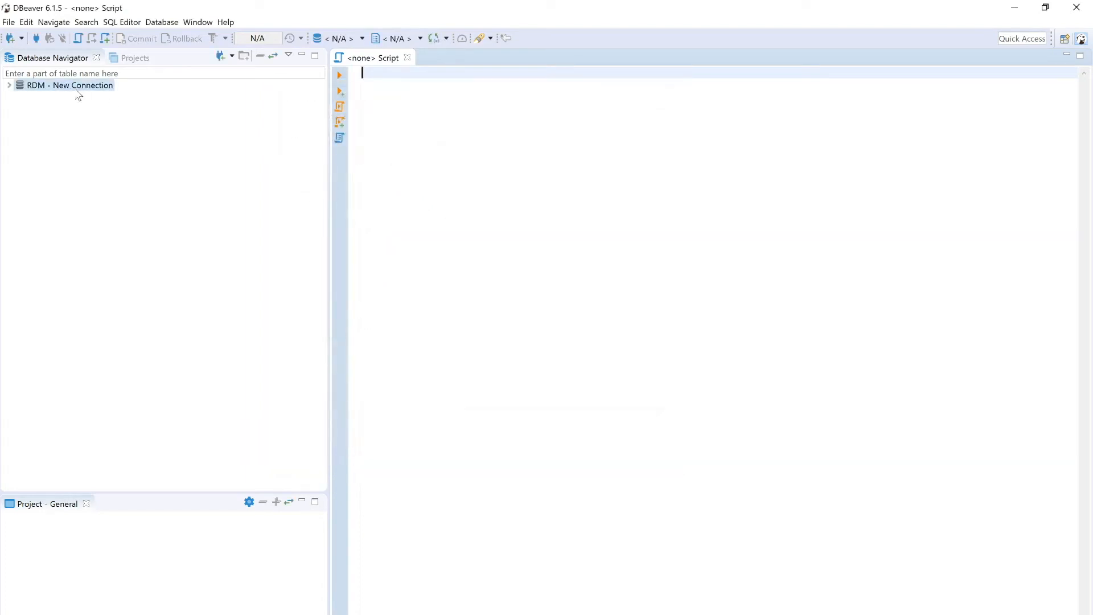
# Connect to the new RDM database connection and expand the bookshop schema down to its list of tables.
pyautogui.doubleClick(22, 89)
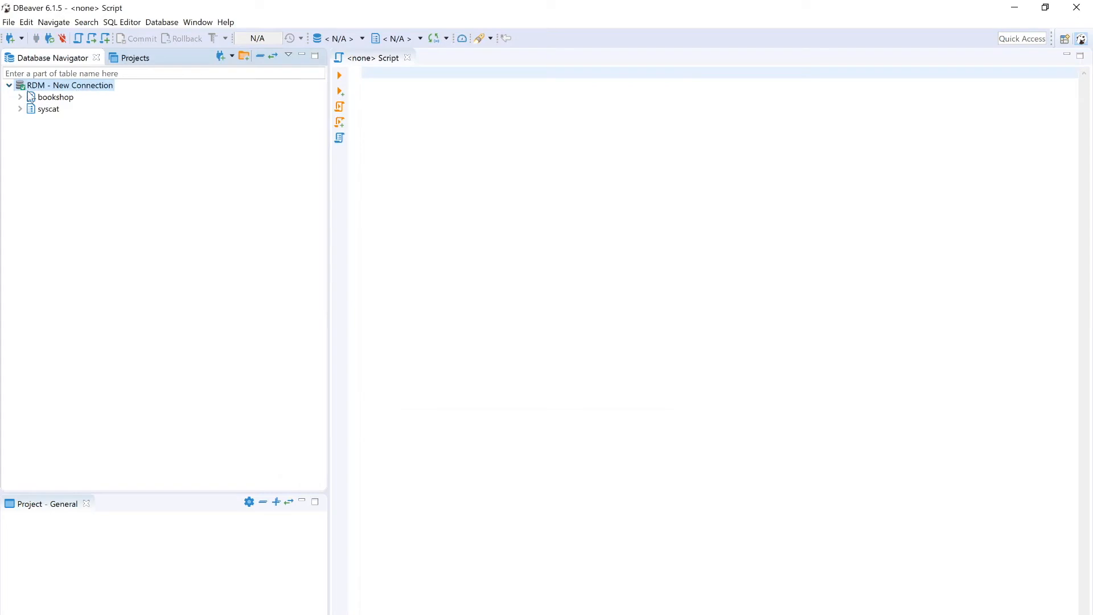
pyautogui.click(21, 98)
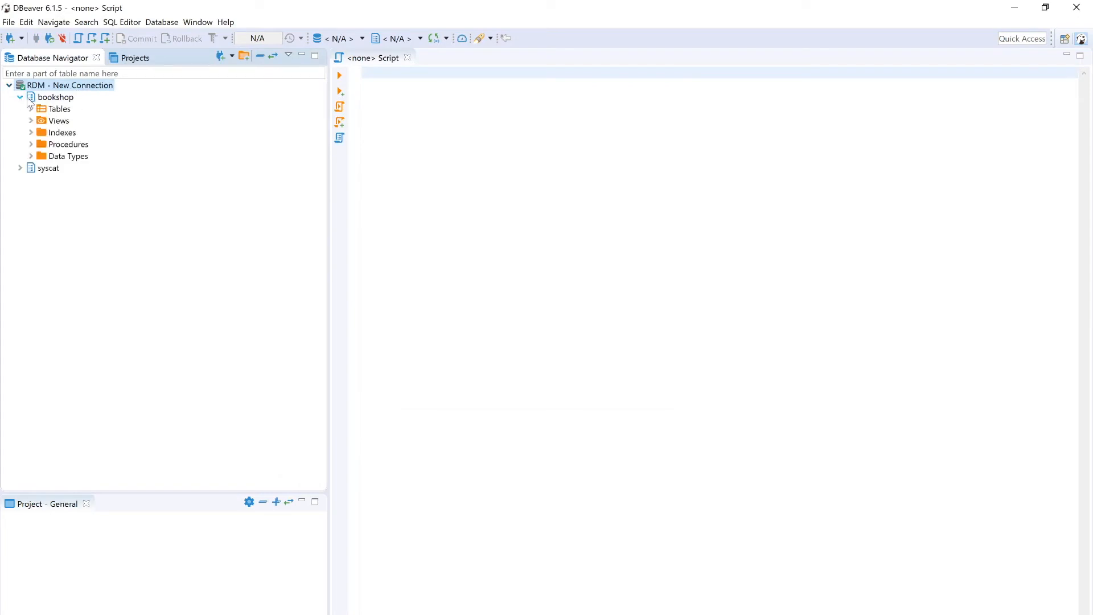
pyautogui.click(31, 109)
# Open the ACCTMGR table of the bookshop schema and display its data rows.
pyautogui.click(69, 123)
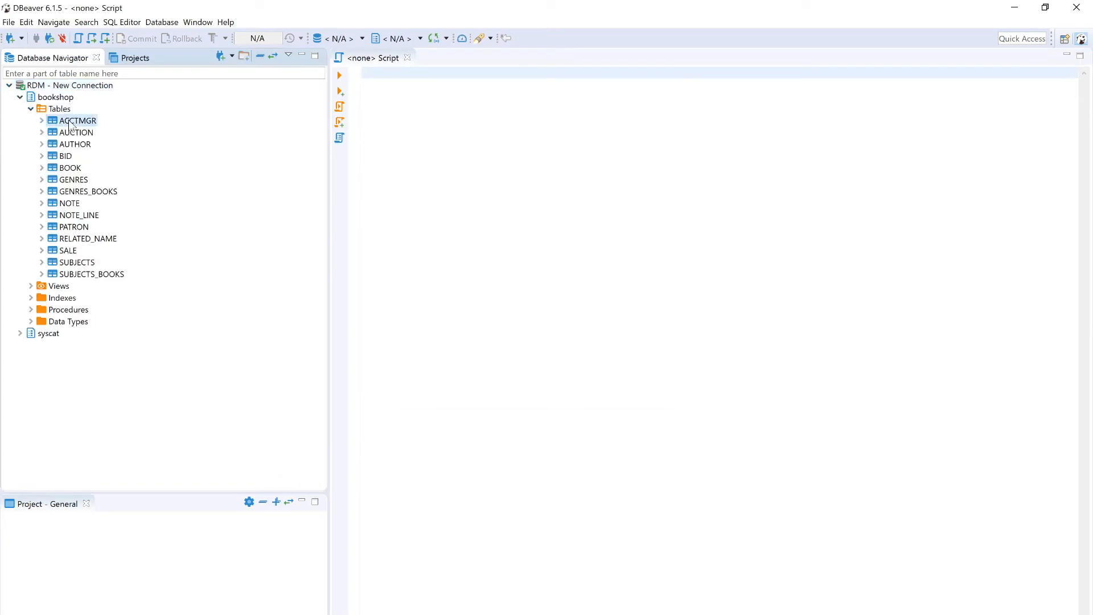
pyautogui.doubleClick(71, 121)
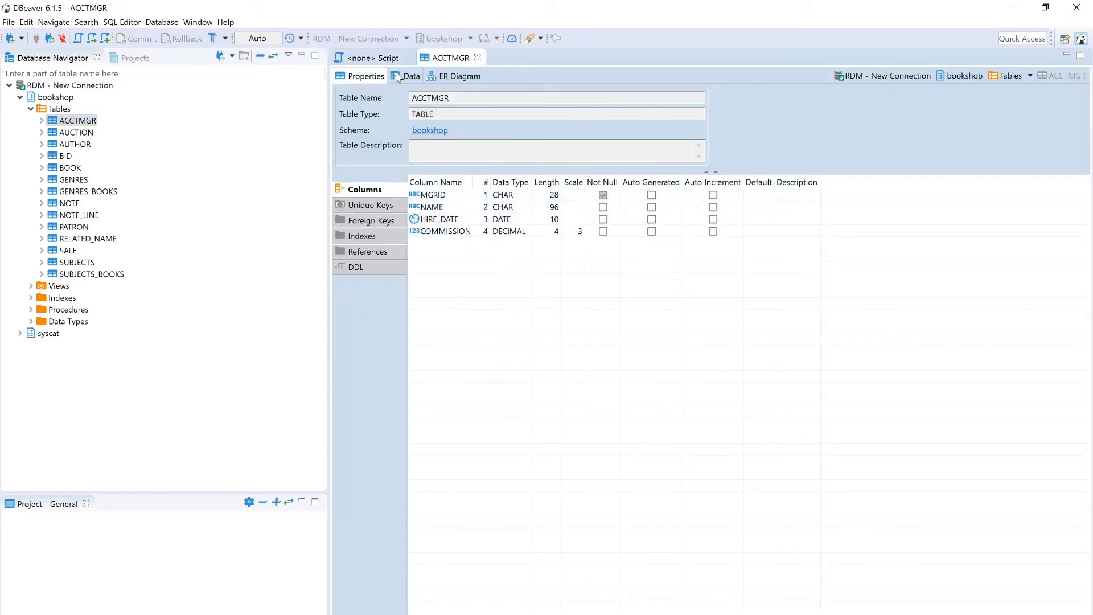
pyautogui.click(409, 78)
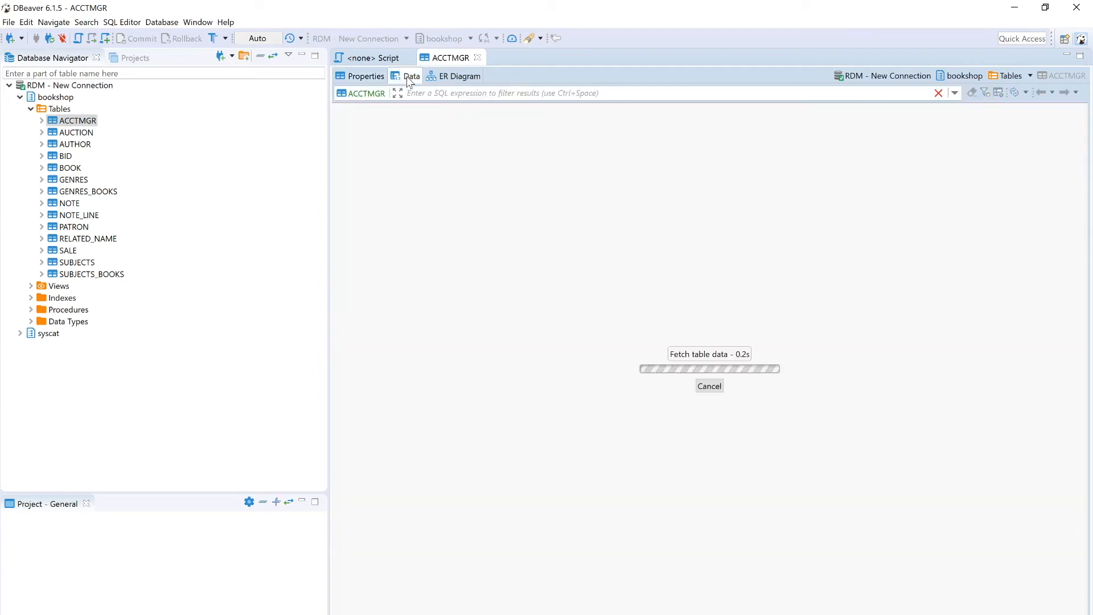